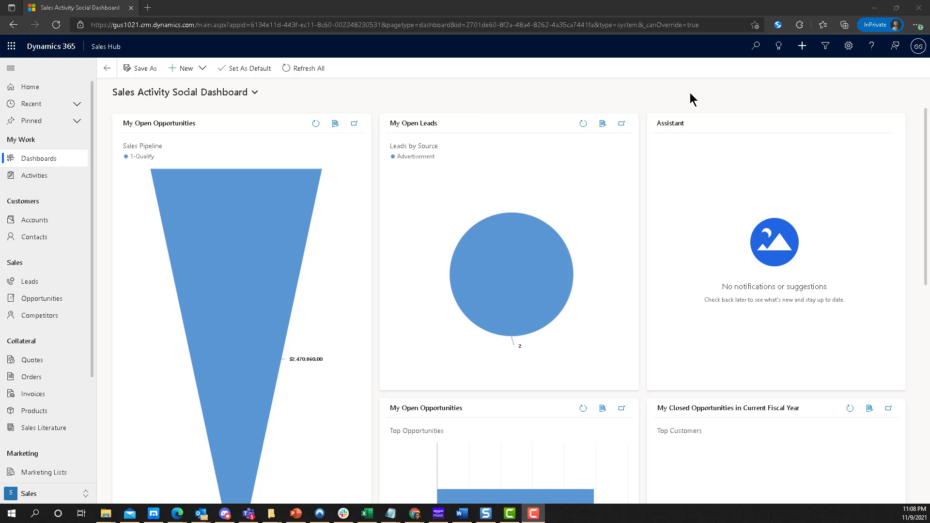
Create a new email activity addressed to the chosen contact
{"action": "left_click", "coordinate": [803, 45]}
{"action": "left_click", "coordinate": [815, 76]}
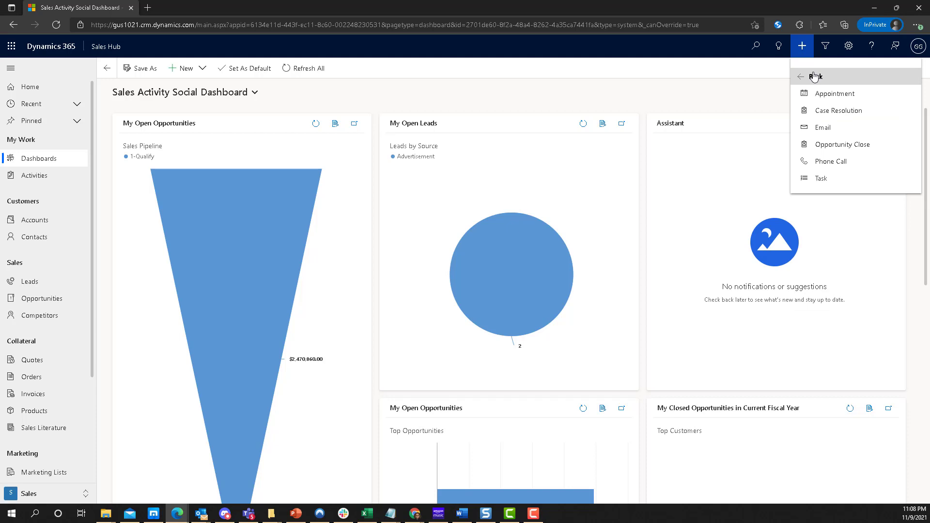
{"action": "left_click", "coordinate": [822, 126]}
{"action": "left_click", "coordinate": [242, 175]}
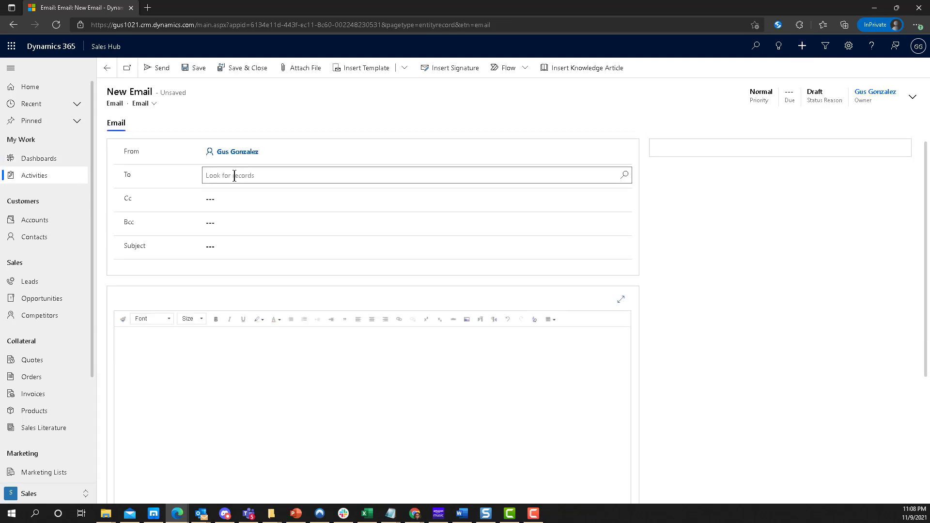
{"action": "type", "text": "Abra"}
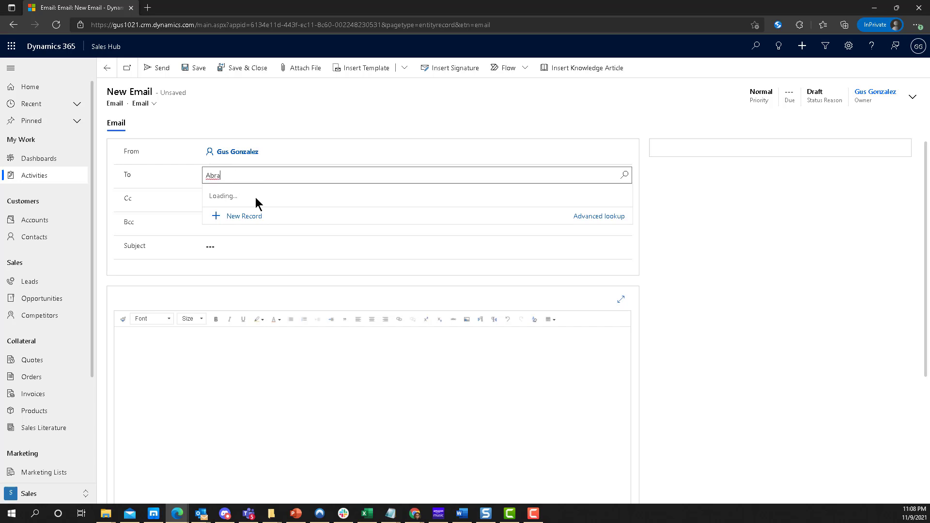
{"action": "left_click", "coordinate": [316, 218]}
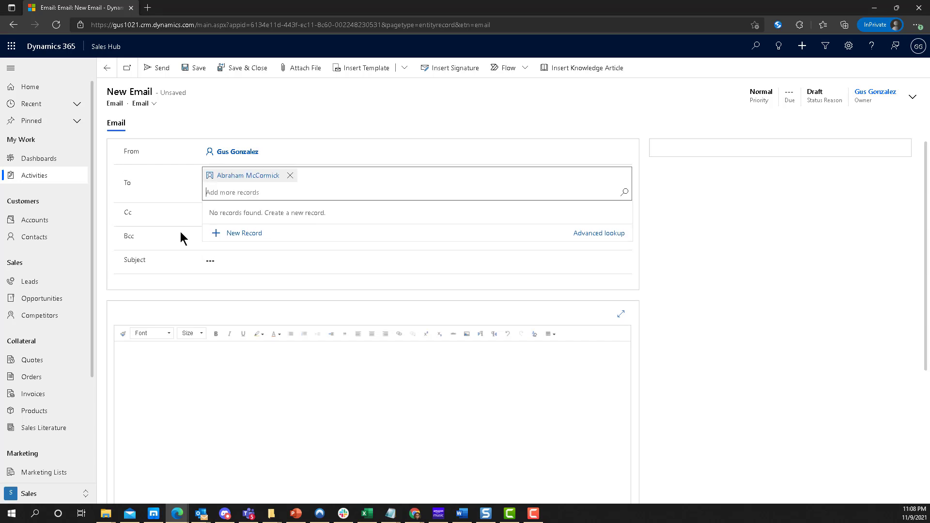
{"action": "left_click", "coordinate": [173, 191]}
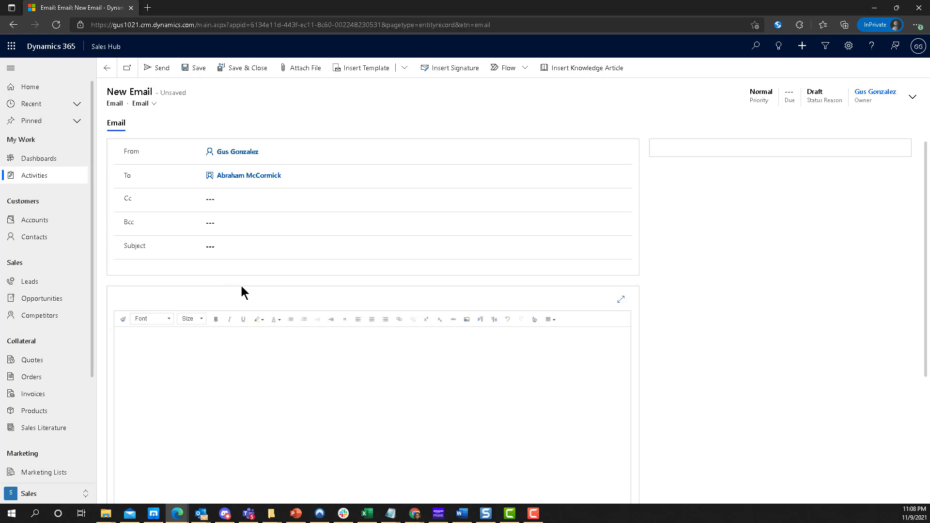
Enter the subject 'New Proposal' and save the email as a draft
{"action": "left_click", "coordinate": [237, 250]}
{"action": "type", "text": "New Proposal"}
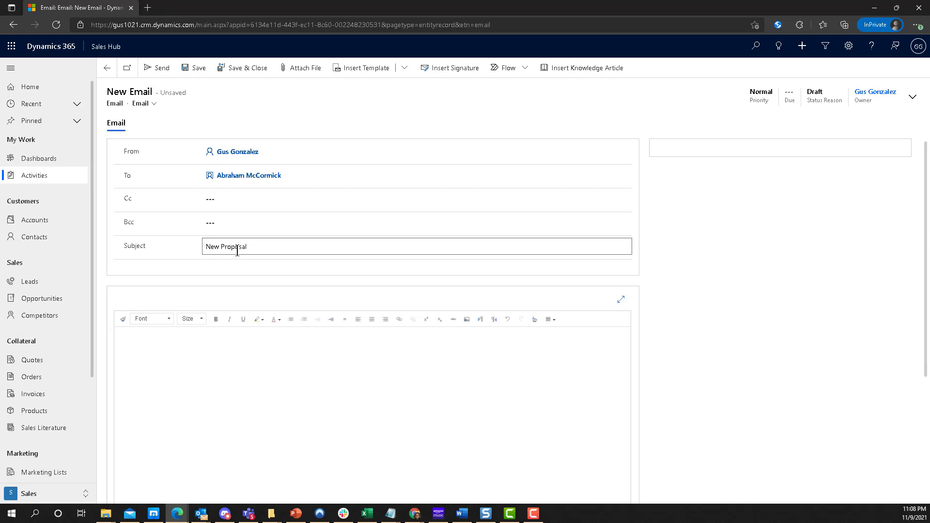
{"action": "left_click", "coordinate": [173, 272]}
{"action": "key", "text": "ctrl+s"}
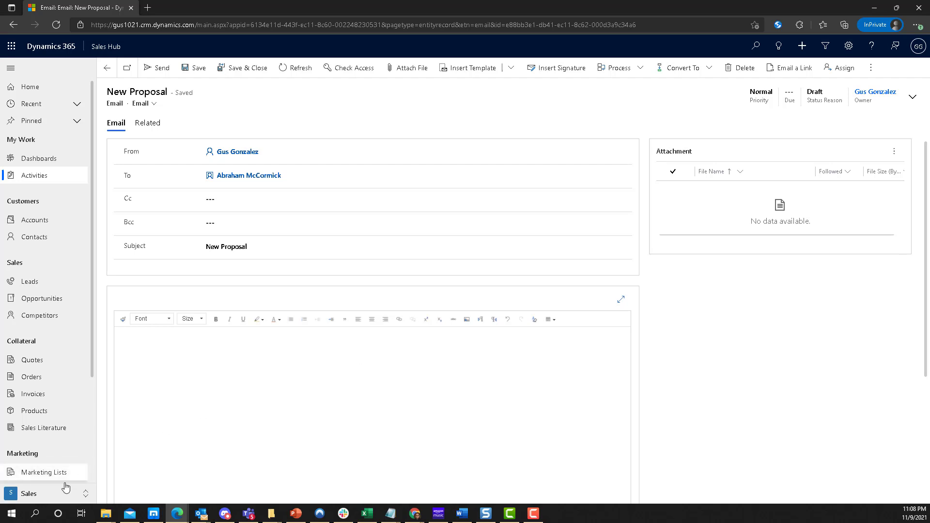
Turn on the Enable email engagement toggle on the Sales Insights Email engagement page
{"action": "left_click", "coordinate": [45, 498]}
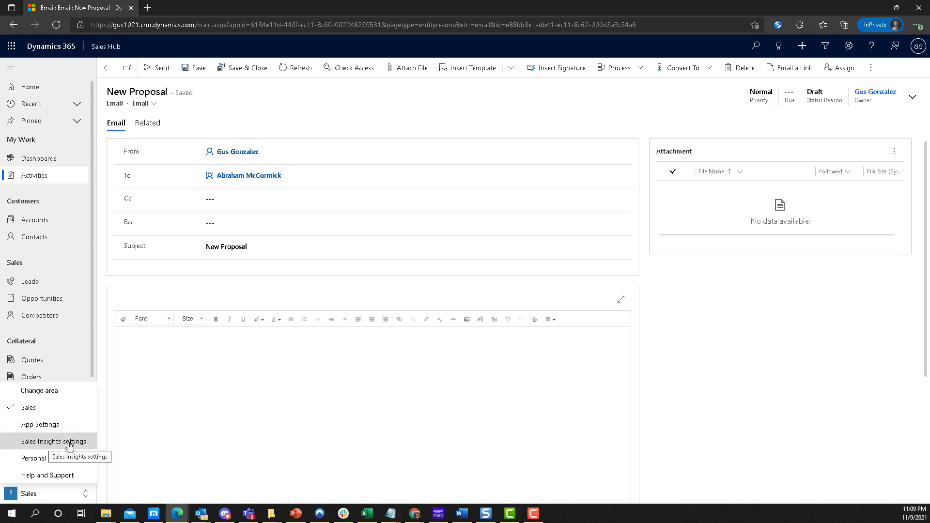
{"action": "left_click", "coordinate": [43, 442]}
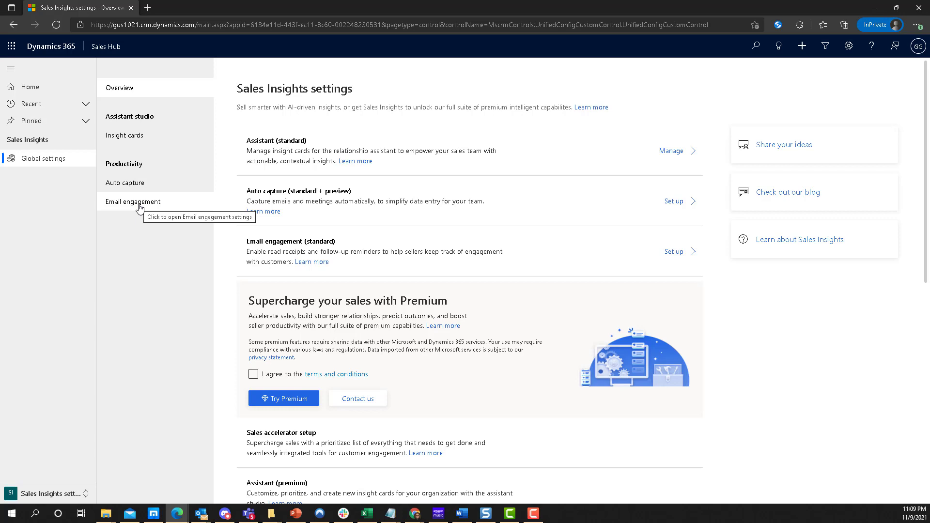
{"action": "left_click", "coordinate": [140, 208]}
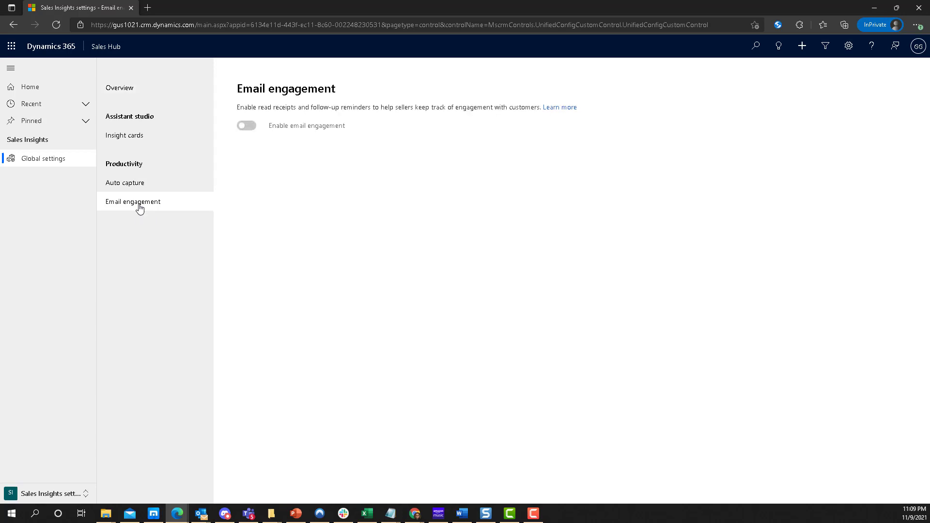
{"action": "left_click", "coordinate": [248, 131]}
{"action": "left_click", "coordinate": [44, 494]}
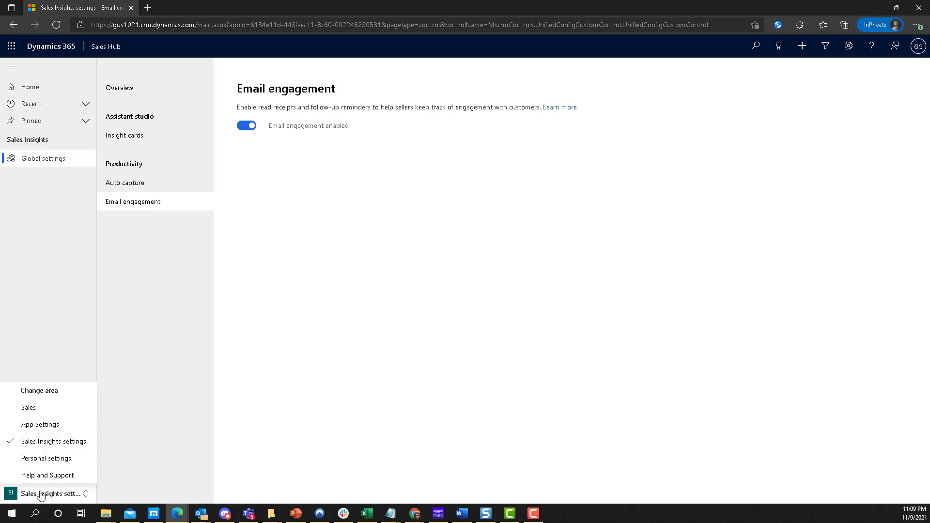
Return to the Sales area, reopen 'New Proposal' from Recent, and reload it
{"action": "left_click", "coordinate": [46, 411]}
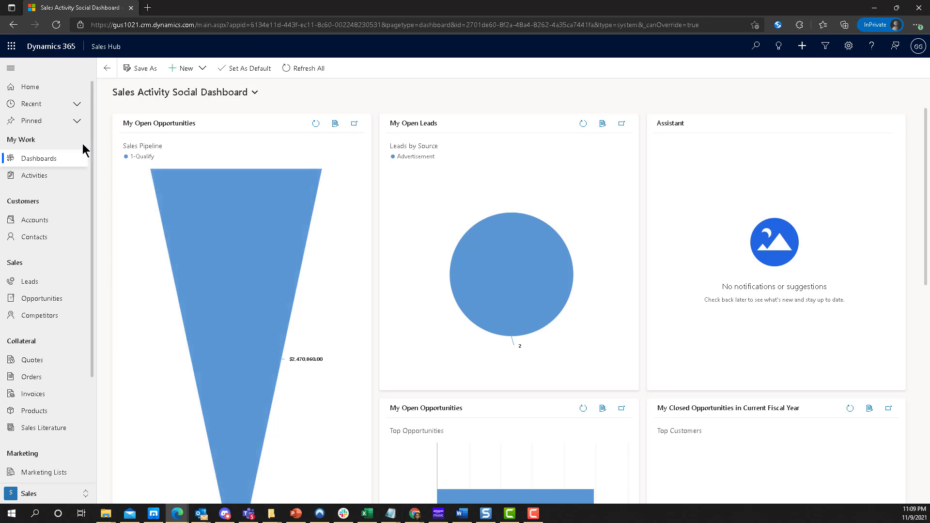
{"action": "left_click", "coordinate": [76, 104]}
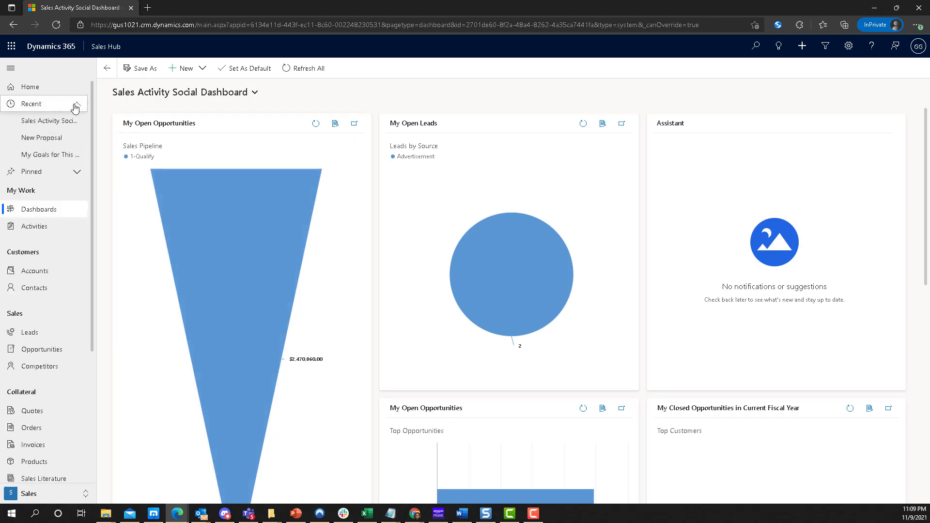
{"action": "left_click", "coordinate": [42, 138]}
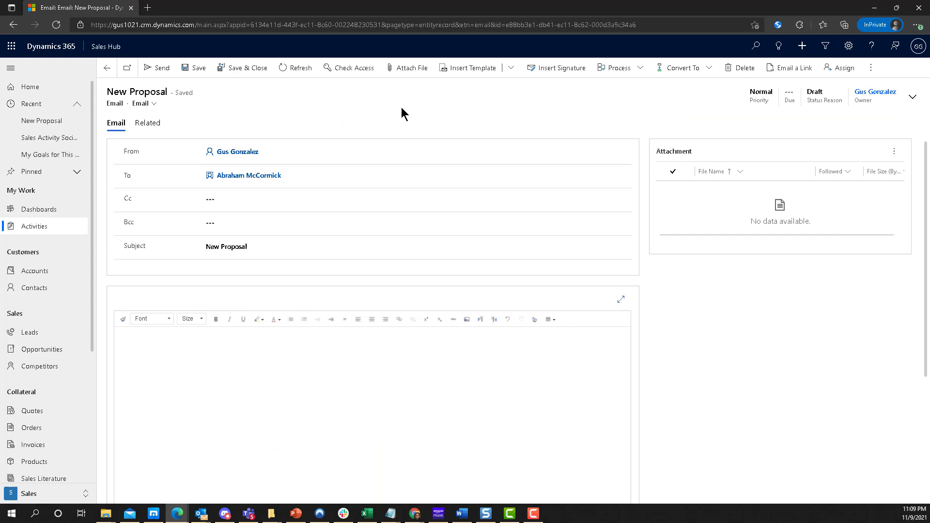
{"action": "key", "text": "F5"}
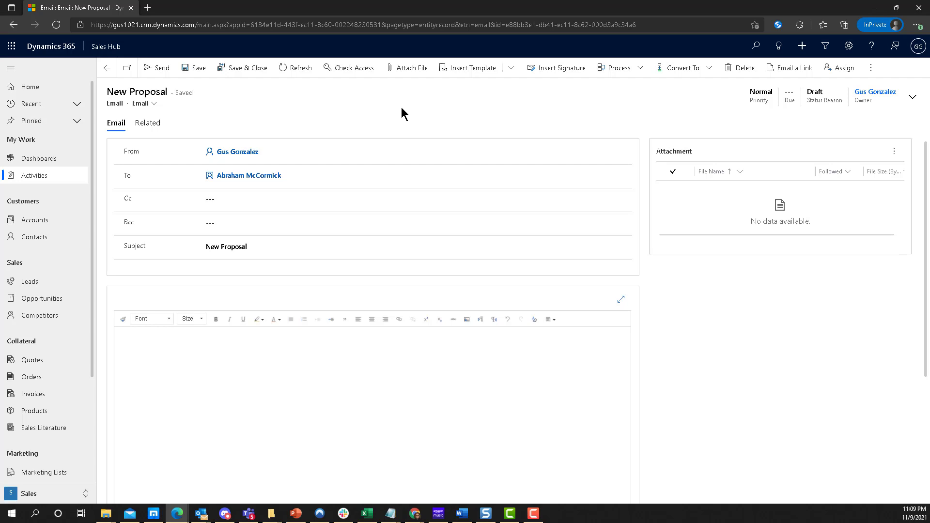
Reload the 'New Proposal' email so the Email Engagement panel appears
{"action": "key", "text": "F5"}
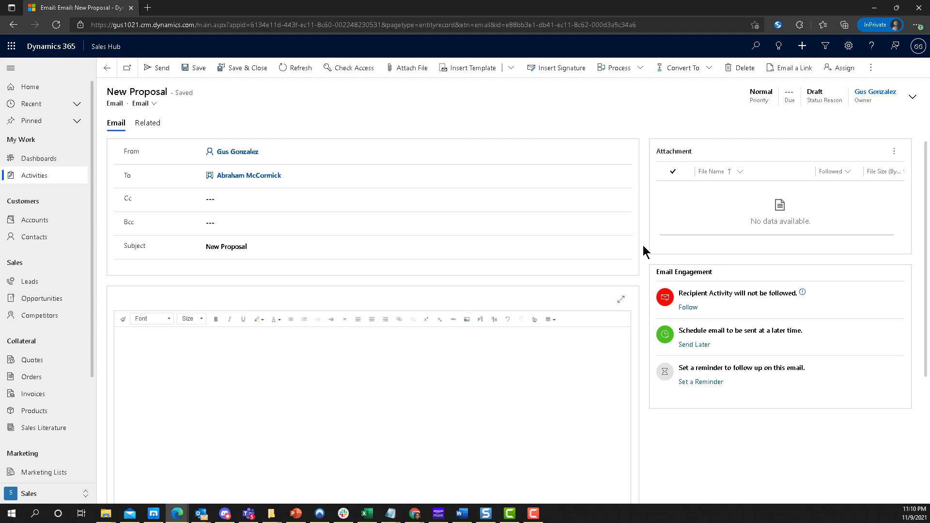
Follow the recipient's activity on the 'New Proposal' email and confirm
{"action": "left_click", "coordinate": [681, 309]}
{"action": "left_click", "coordinate": [493, 322]}
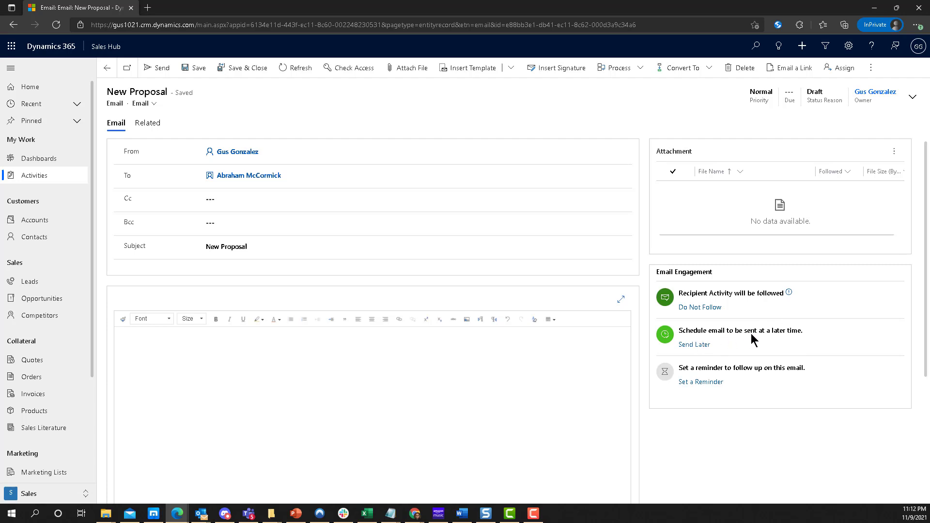
{"action": "left_click", "coordinate": [696, 345]}
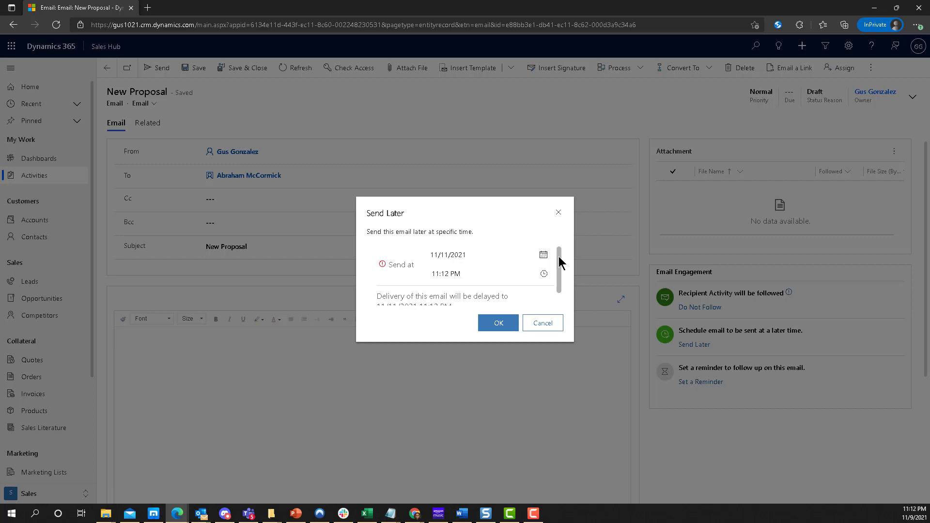
{"action": "scroll", "coordinate": [560, 262], "scroll_direction": "down", "scroll_amount": 1}
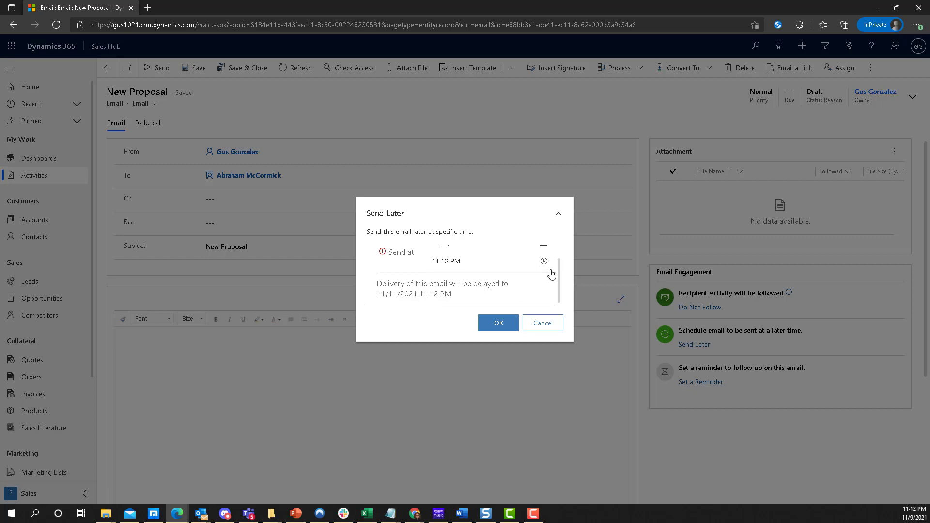
{"action": "left_click_drag", "start_coordinate": [557, 274], "coordinate": [558, 262]}
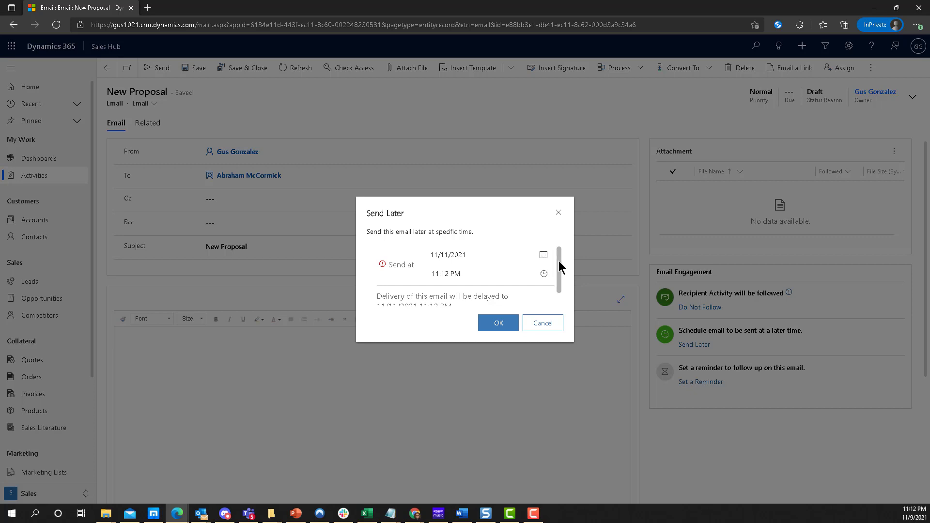
{"action": "left_click", "coordinate": [541, 329]}
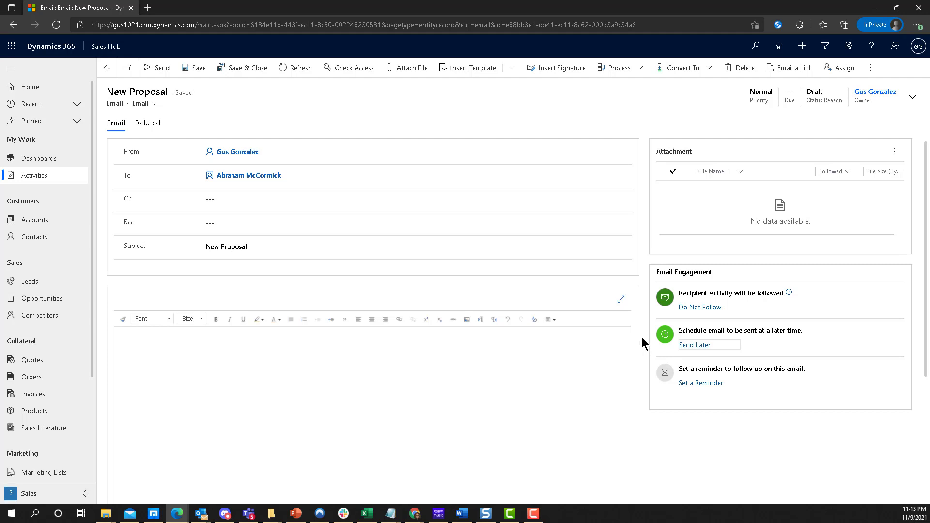
Open Set a Reminder and view its three Condition options
{"action": "left_click", "coordinate": [691, 386]}
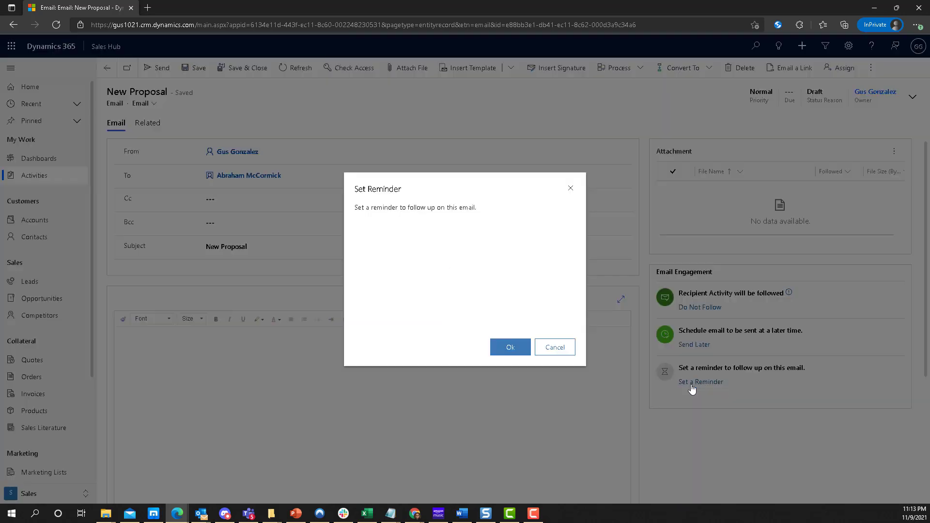
{"action": "left_click", "coordinate": [445, 231]}
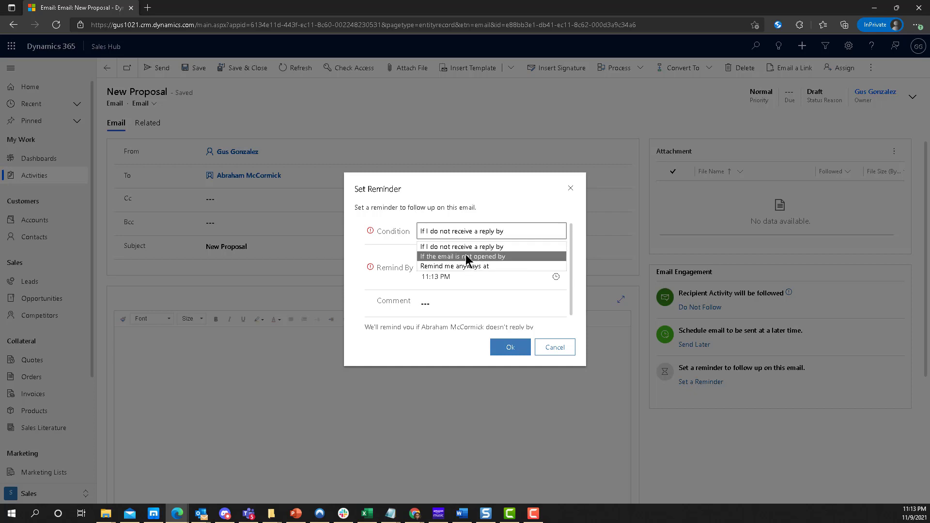
Close the Set Reminder dialog without saving a reminder
{"action": "left_click", "coordinate": [571, 190]}
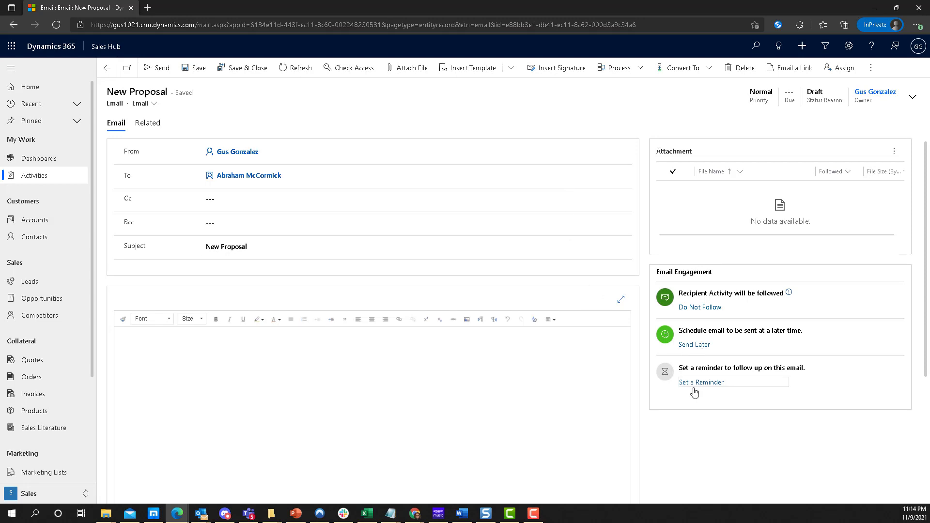